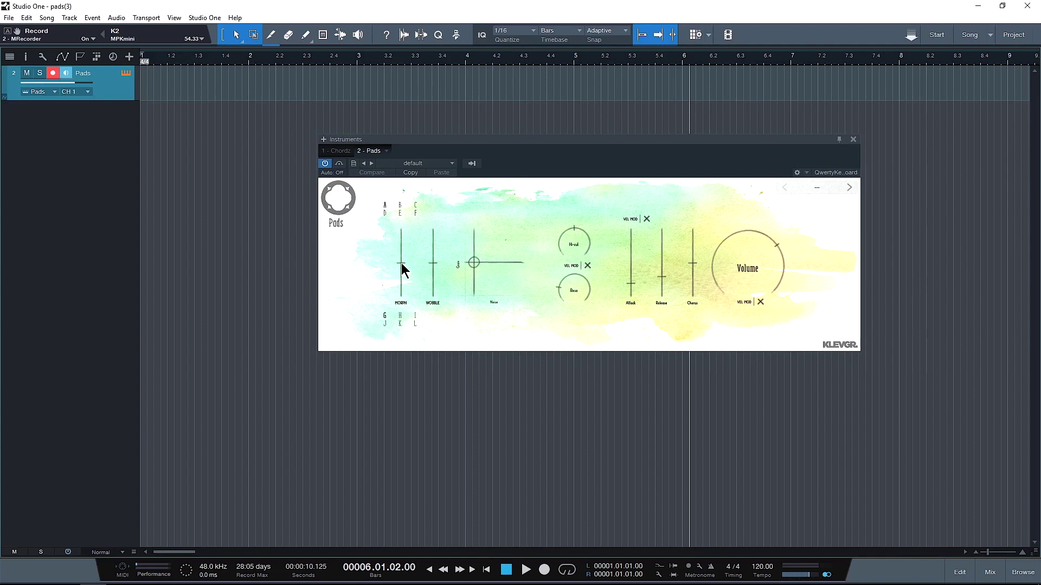
Drop wave morph to 0 and set wave layer B to wave I, after trying H.
drag(397, 262, 405, 317)
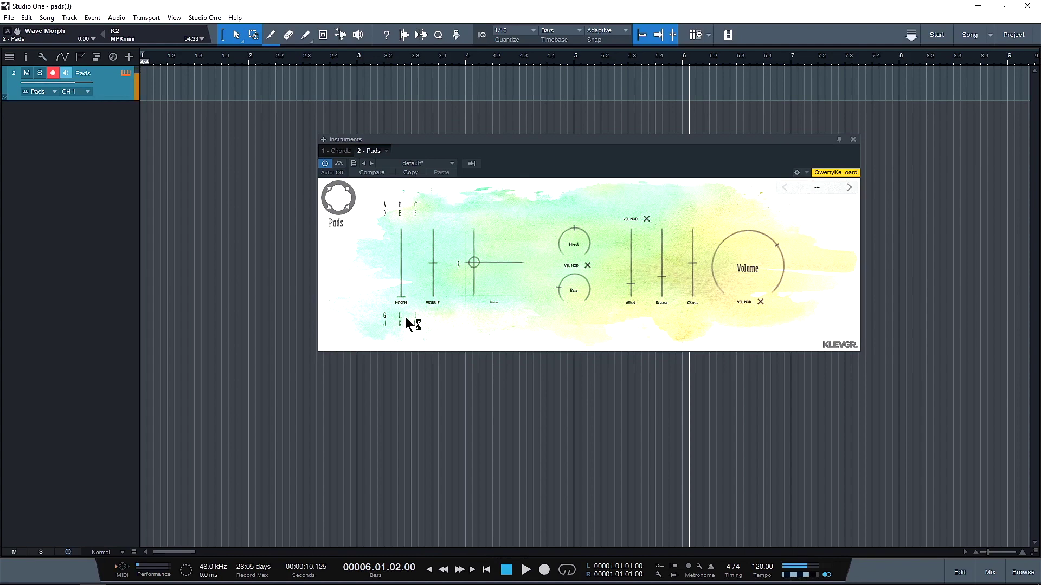
click(405, 315)
click(414, 315)
With morph at 1.00, try waves B, C, E and D for layer A, keep E, then lower morph.
drag(402, 301, 418, 214)
click(401, 205)
click(415, 205)
click(400, 212)
click(386, 213)
click(400, 215)
drag(403, 235, 404, 288)
Sweep Wobble from zero up to its 1.00 maximum.
drag(433, 267, 428, 324)
drag(434, 302, 454, 206)
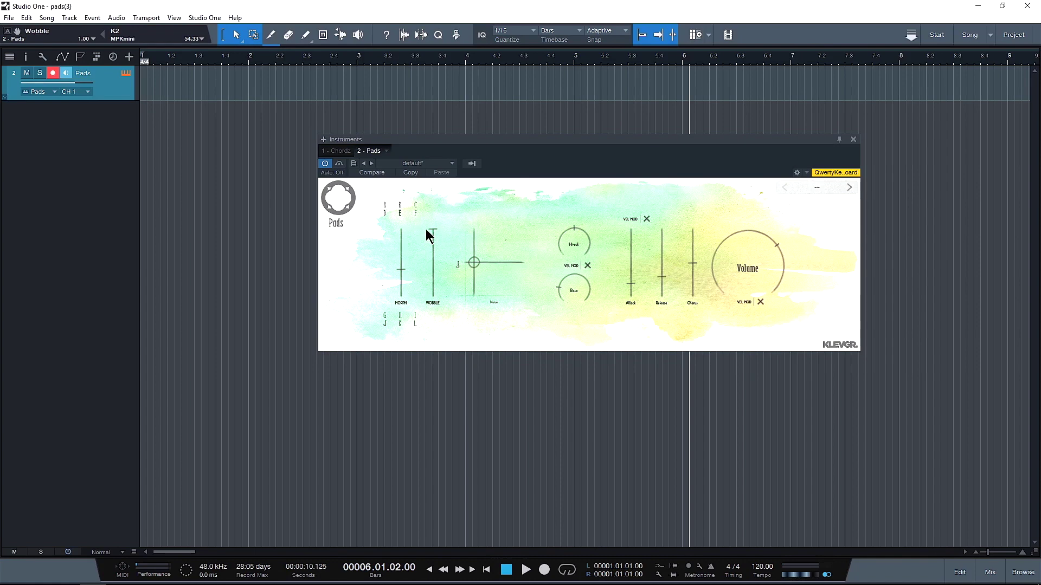
Sweep the Gain/Noise pad through its corners, leaving it near centre with Noise at 0.26.
drag(465, 264, 437, 215)
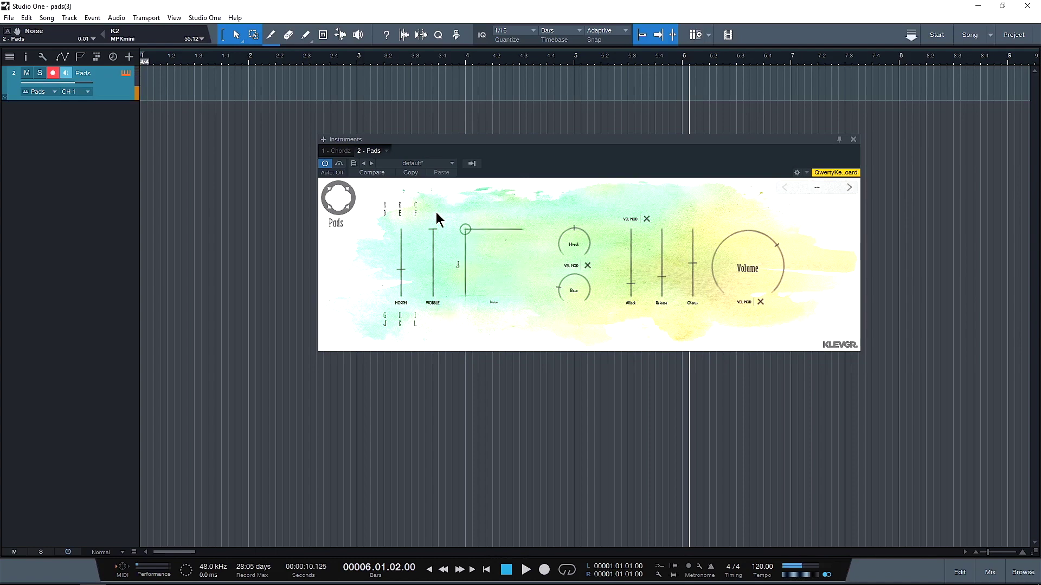
drag(438, 217, 563, 348)
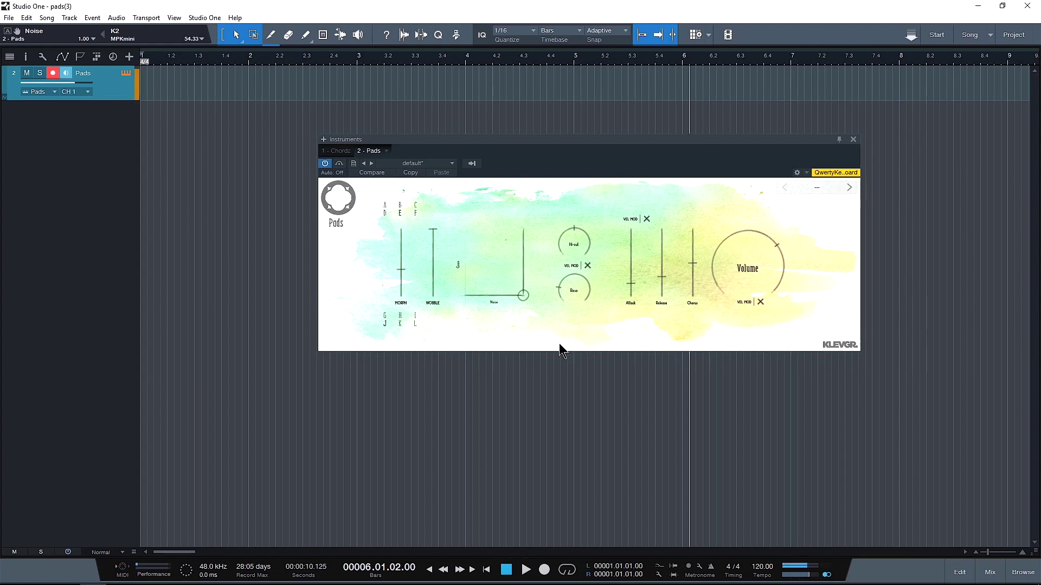
drag(558, 349, 434, 346)
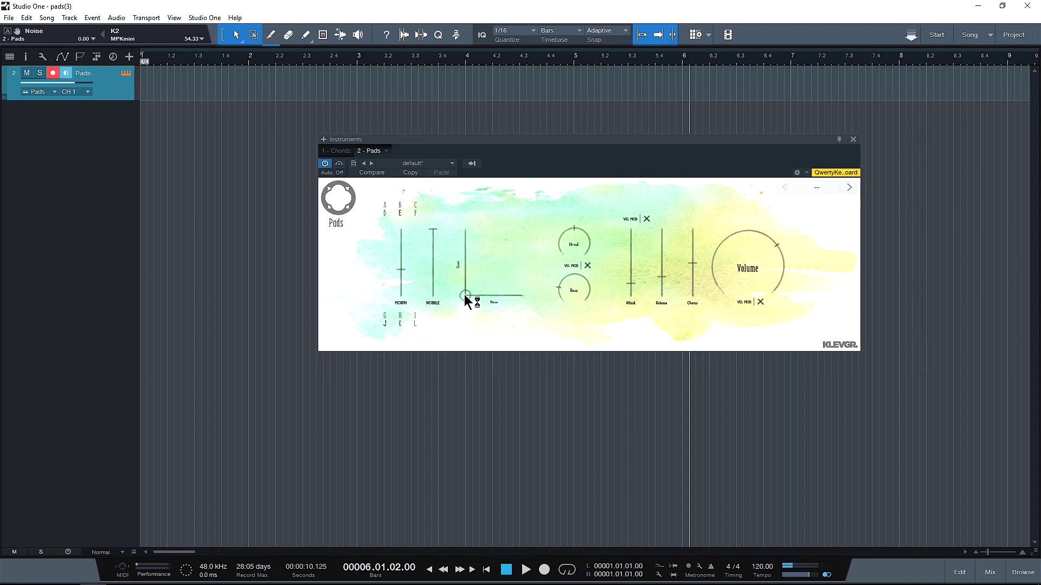
drag(464, 294, 532, 232)
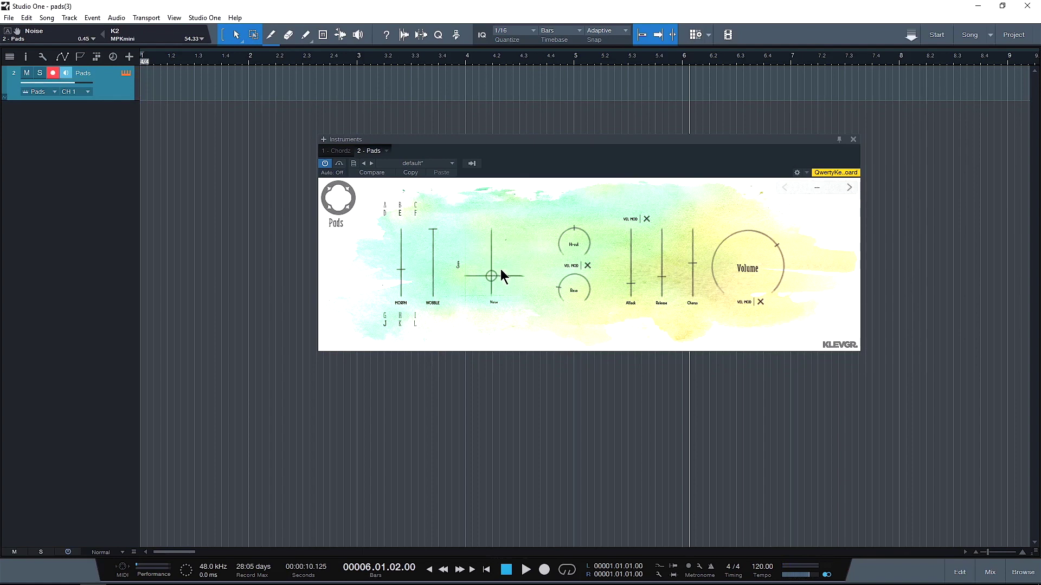
drag(501, 270, 484, 284)
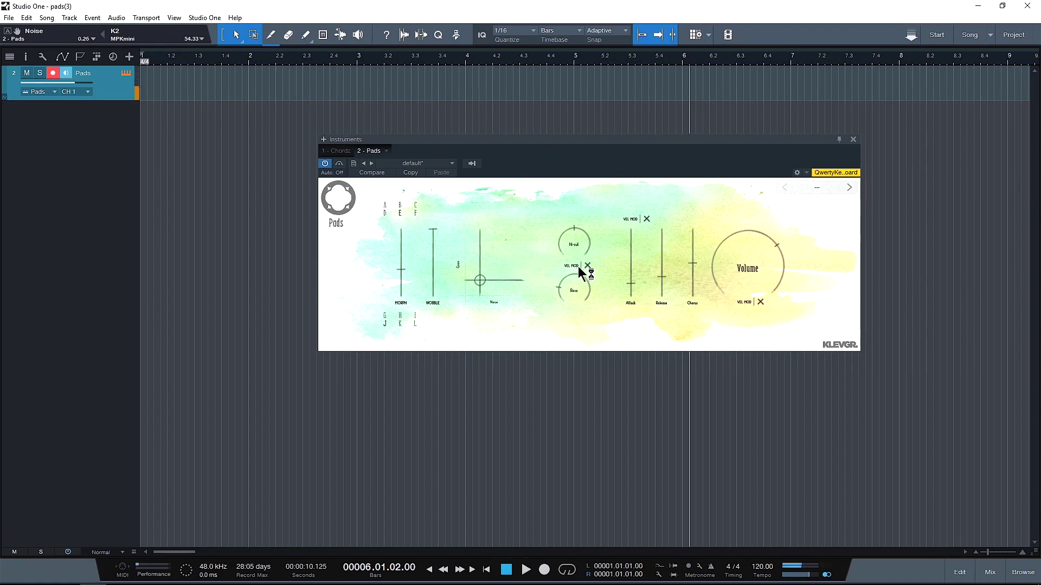
Raise high-cut resonance to 0.90 and toggle high-cut velocity modulation off, then back on at 1.00.
click(581, 245)
click(577, 291)
drag(576, 249, 575, 246)
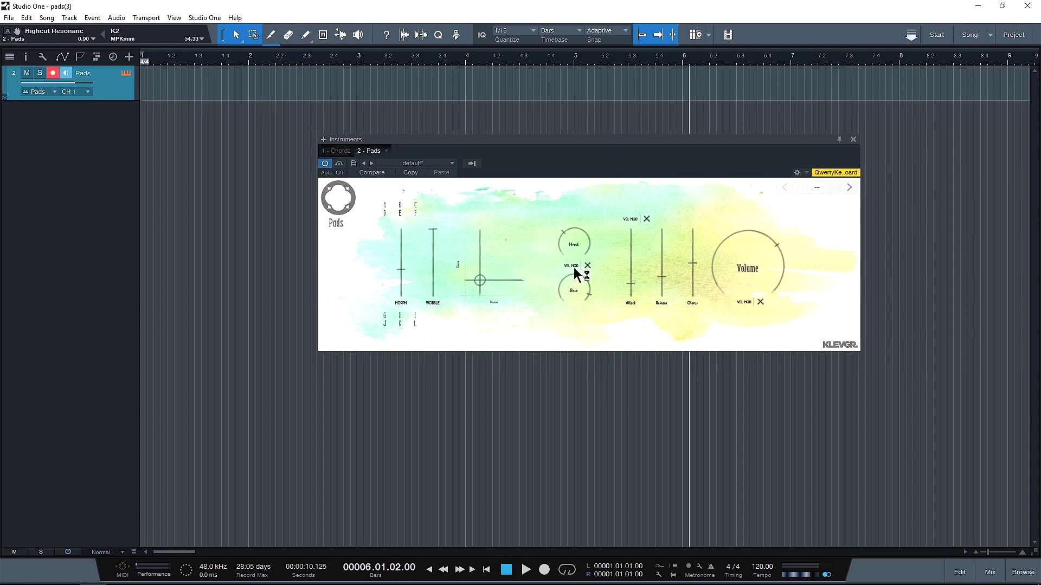
click(574, 268)
click(573, 268)
Set Attack to 0.00 and Release to 0.68, and turn attack velocity modulation off.
drag(636, 287, 630, 210)
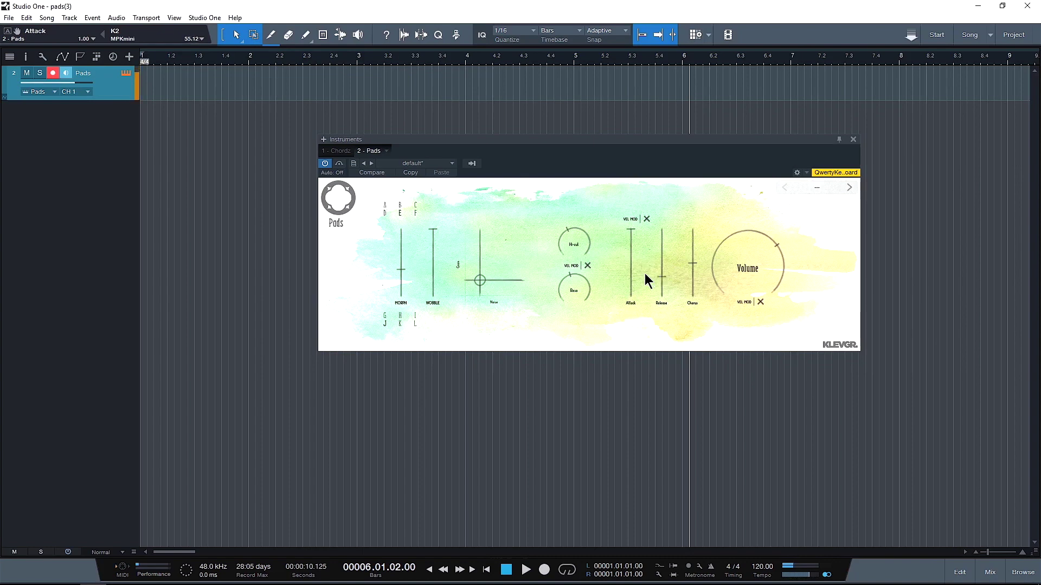
drag(630, 245, 666, 239)
drag(662, 291, 663, 299)
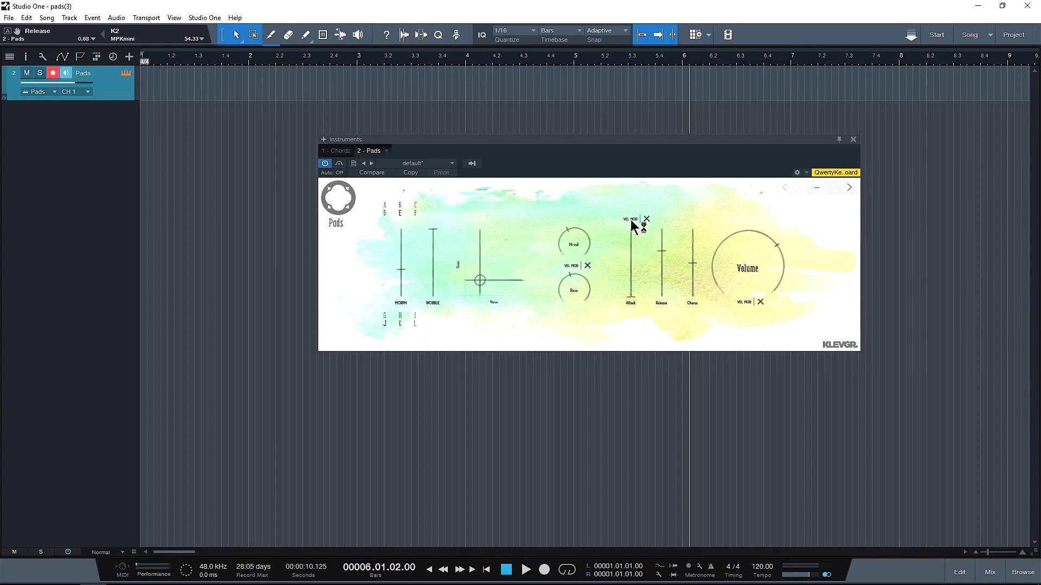
click(632, 282)
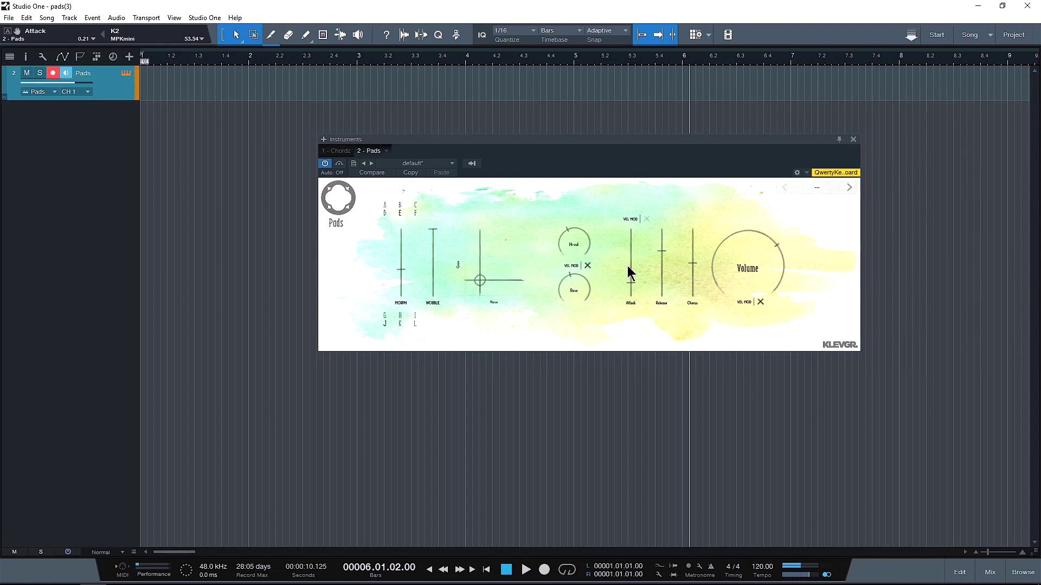
click(629, 221)
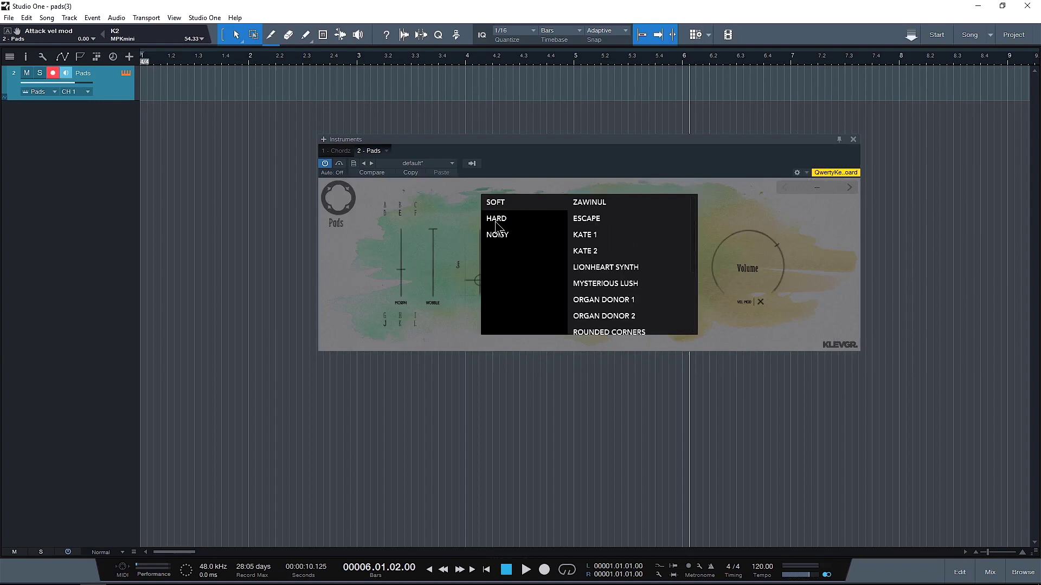
Audition NOISY presets Organ Bite, Broken Bells 2 and Sculpture 2, ending on Tonewheel Caputt.
mouse_move(497, 236)
click(615, 250)
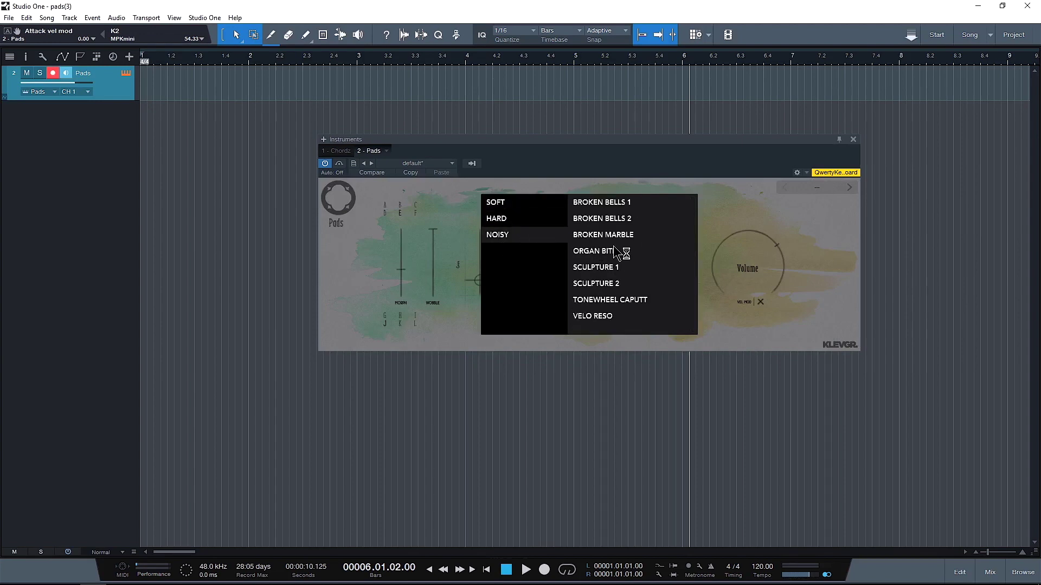
click(613, 220)
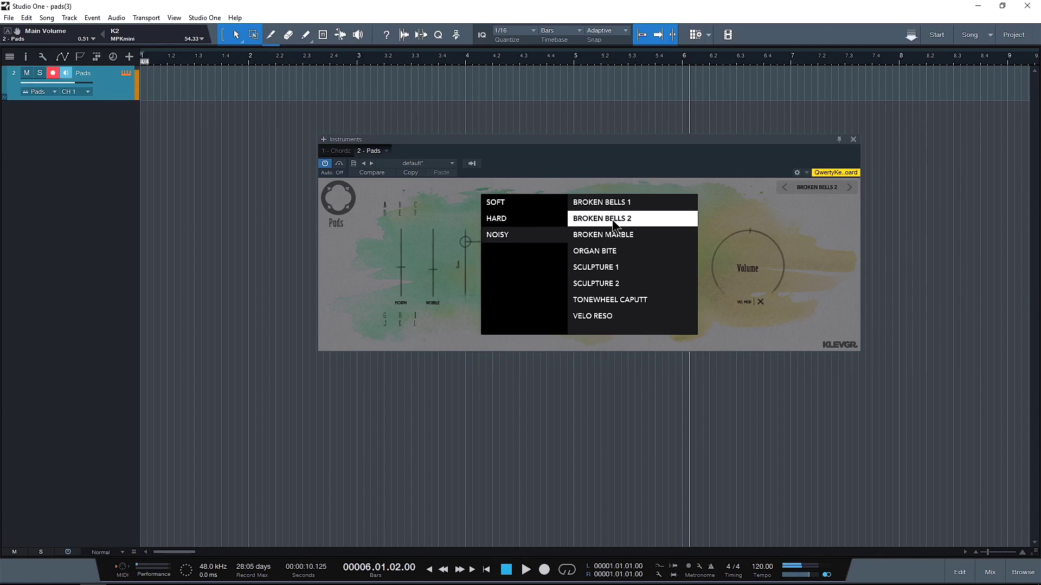
click(598, 221)
click(606, 252)
click(596, 282)
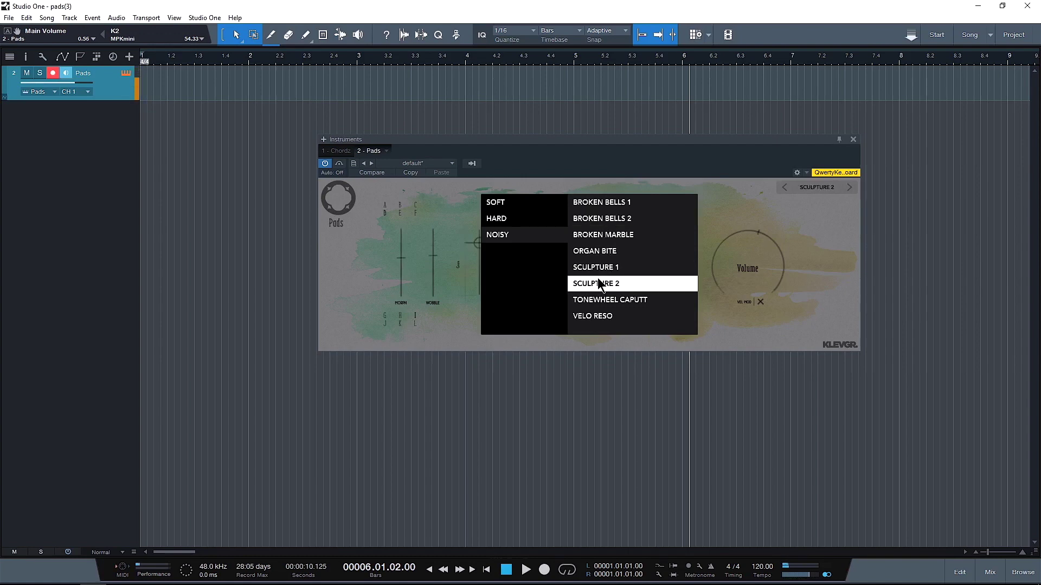
click(604, 298)
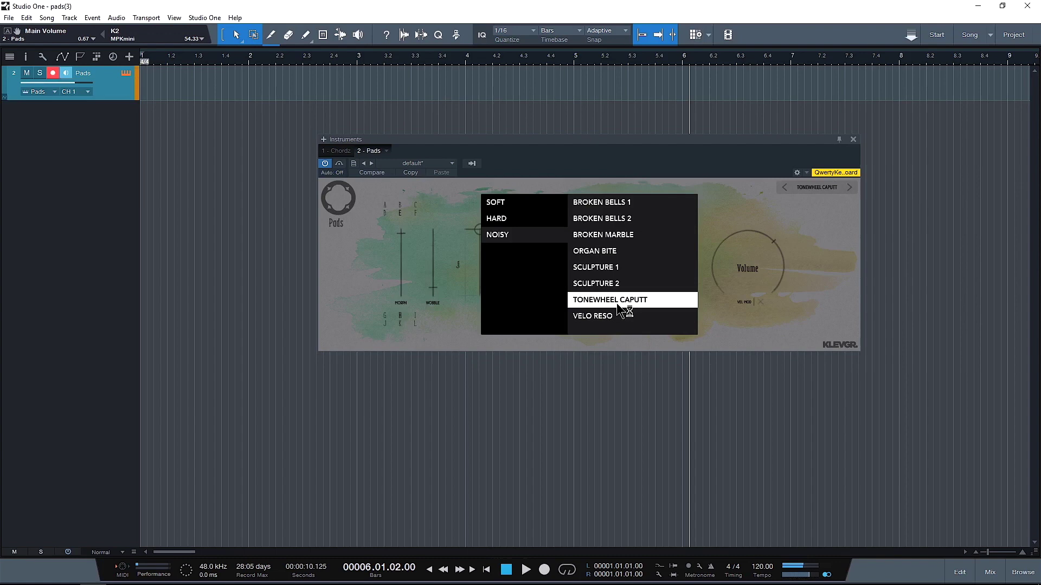
Under HARD, try I Never Learn, load Just Bass 1, then list the SOFT presets.
click(498, 218)
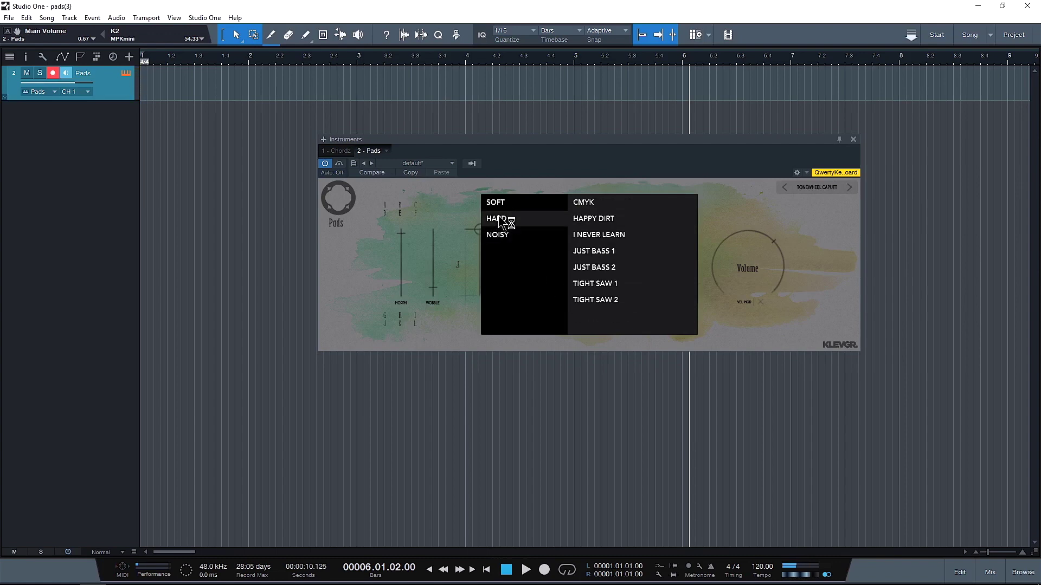
click(612, 237)
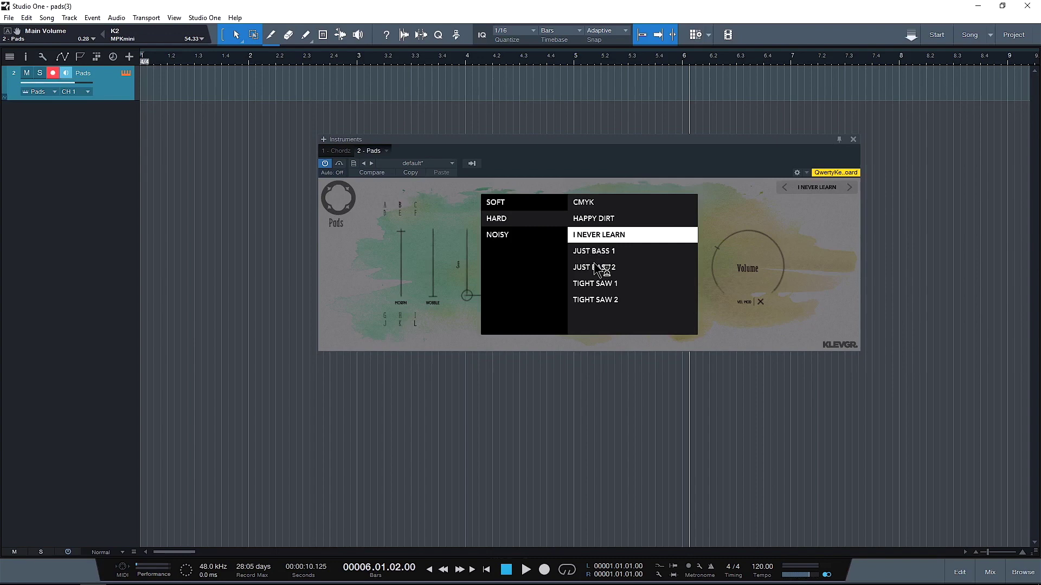
click(750, 199)
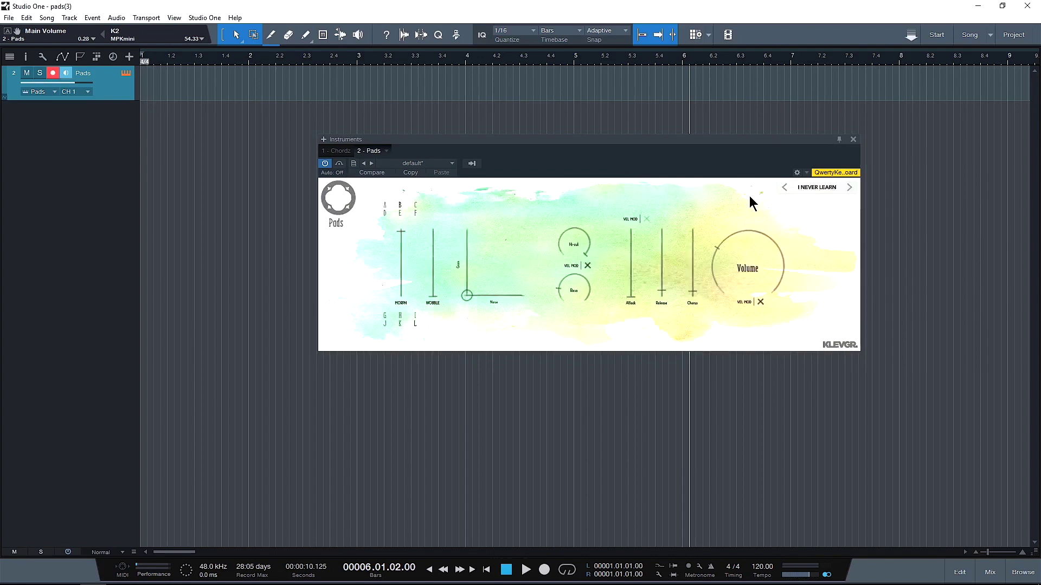
click(809, 187)
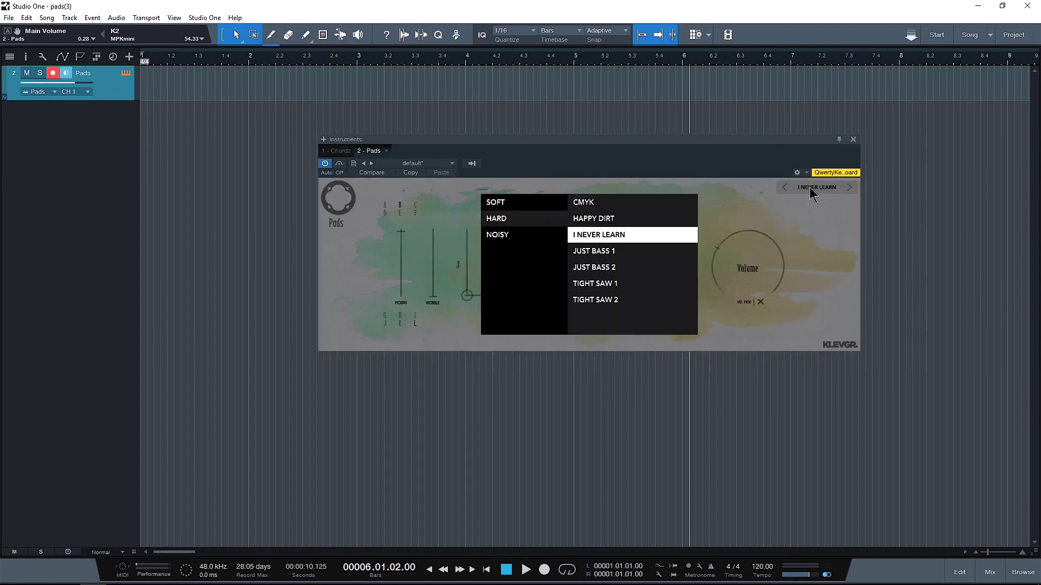
click(599, 253)
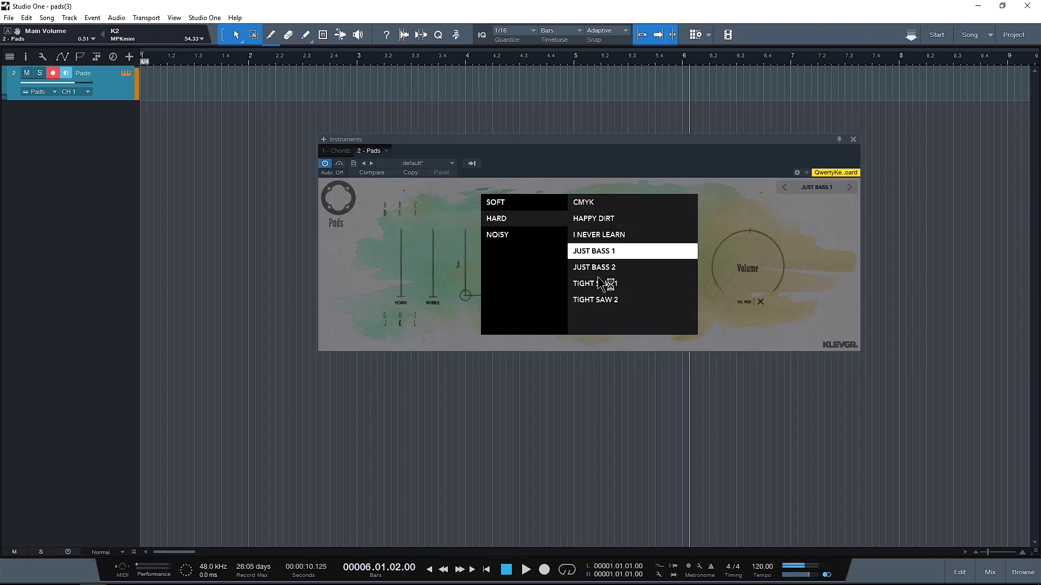
click(496, 203)
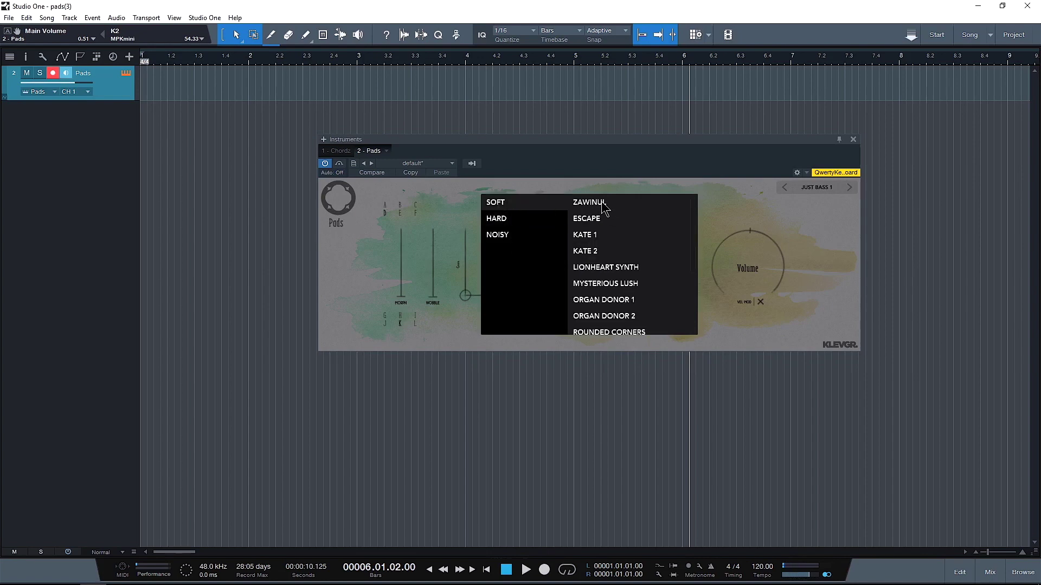
Audition SOFT presets Strings, Tines and Twin Tweaks, then load Kate 2.
scroll(623, 292, down, 3)
click(594, 298)
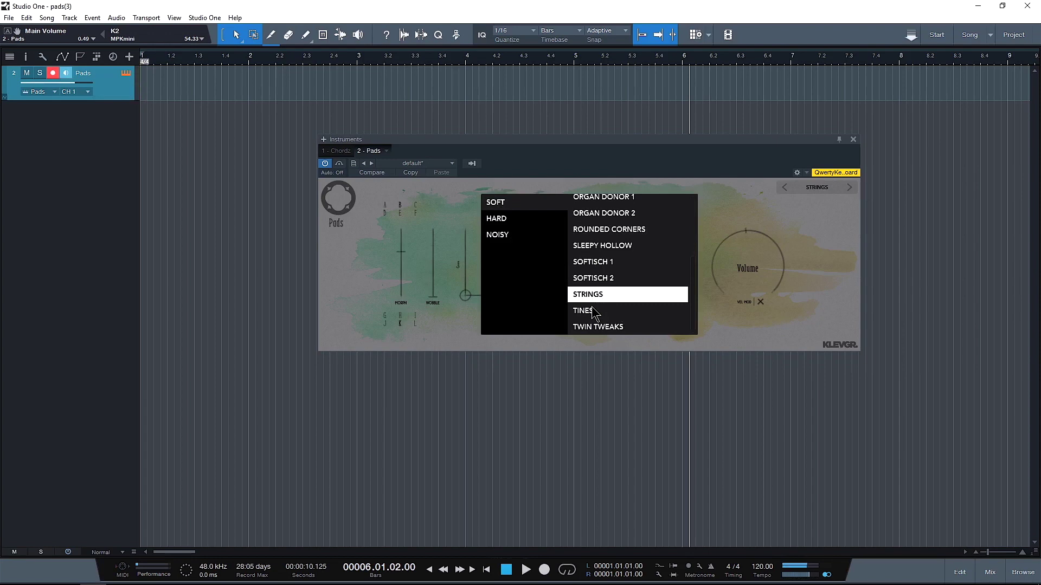
click(607, 315)
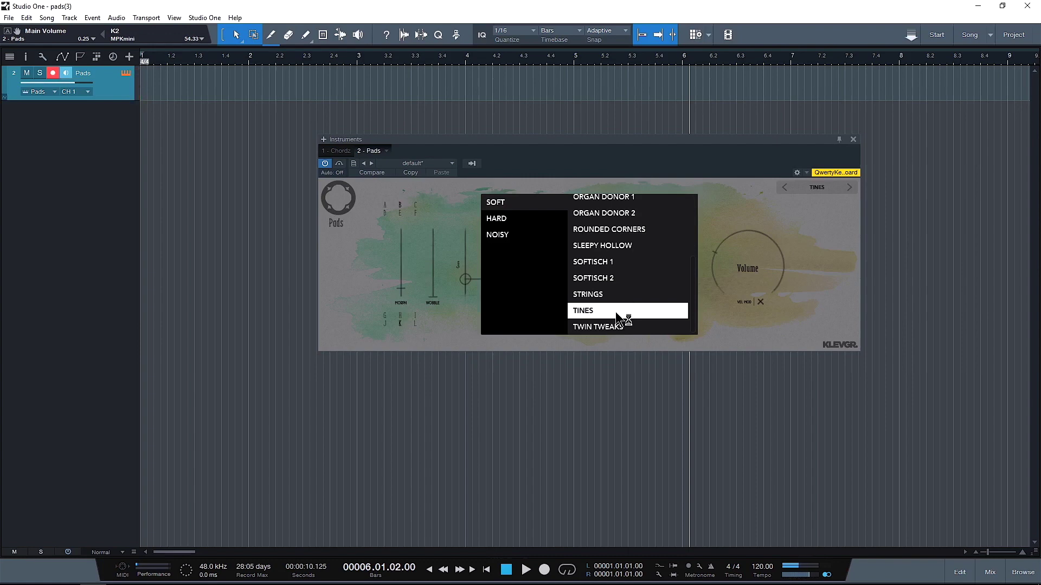
click(628, 327)
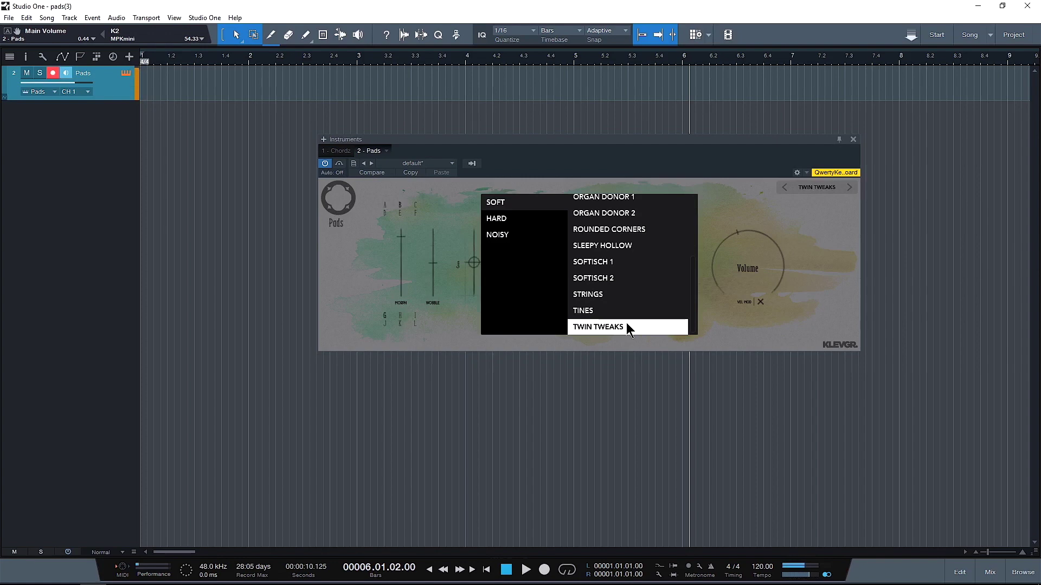
scroll(618, 293, up, 2)
click(601, 250)
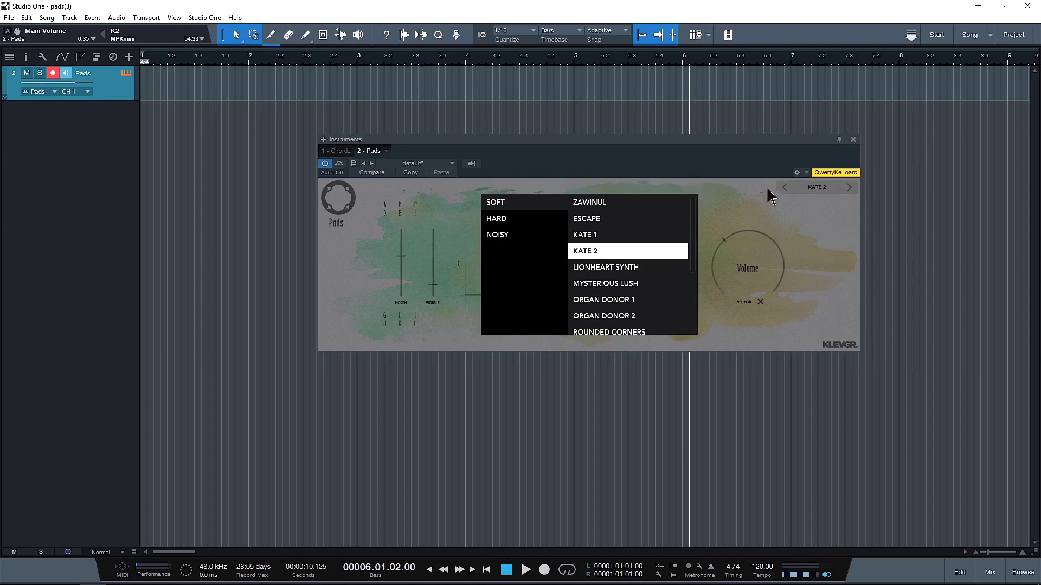
Close the preset list to show the full Pads panel with Kate 2.
click(740, 217)
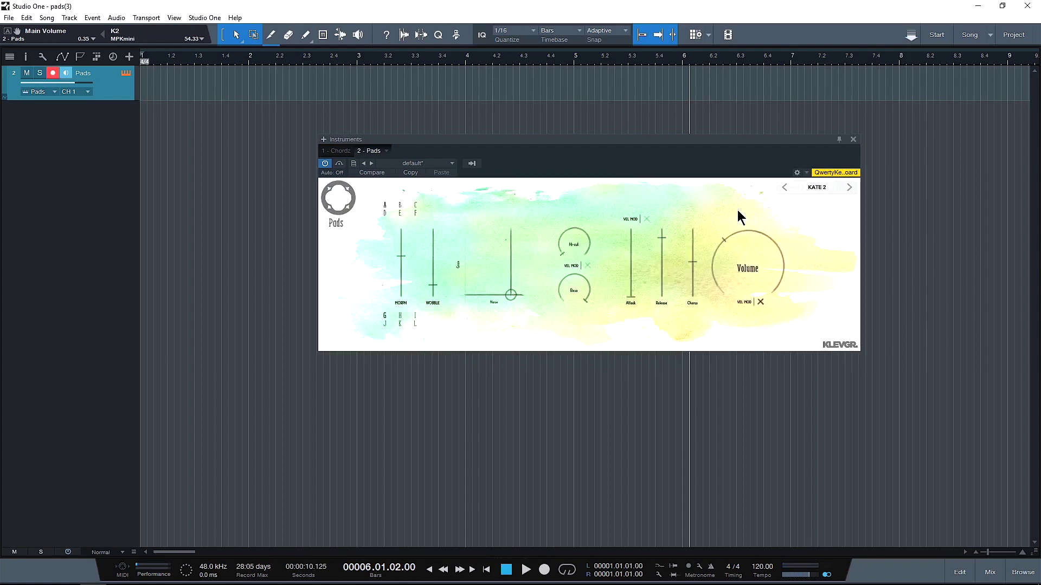